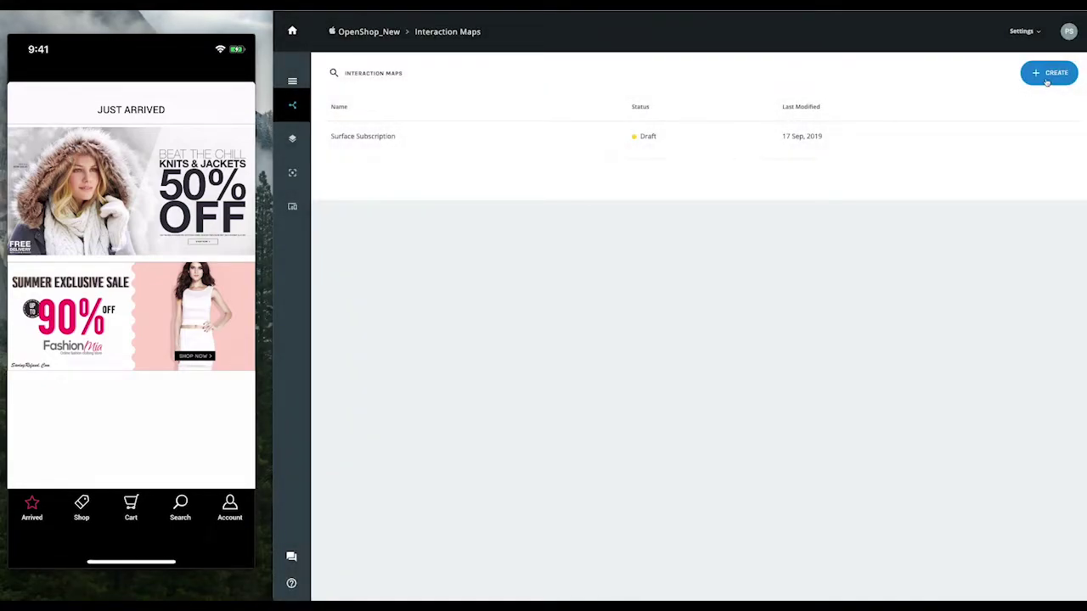
# Create the 'Introducing New Size Selector' map with item_returned (Total Count) as its primary goal
pyautogui.click(1049, 73)
pyautogui.click(407, 102)
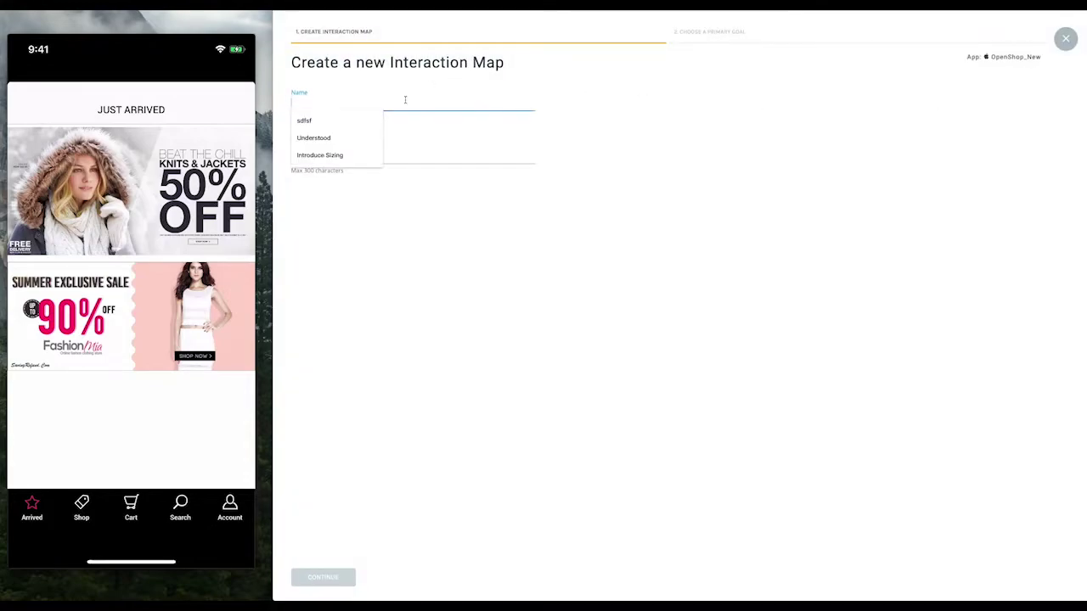
pyautogui.click(340, 153)
pyautogui.click(324, 578)
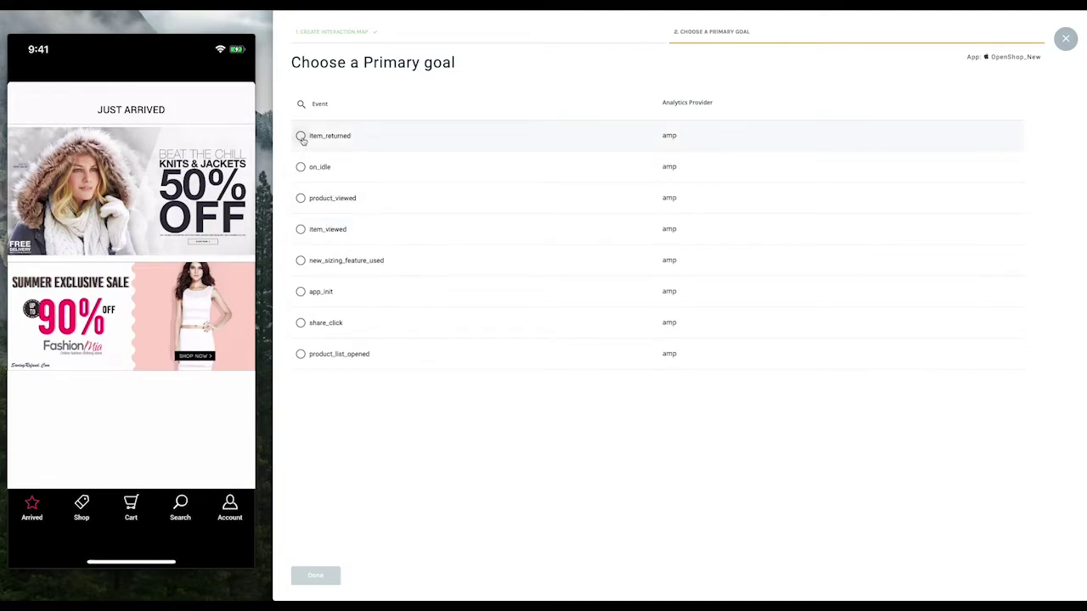
pyautogui.click(300, 137)
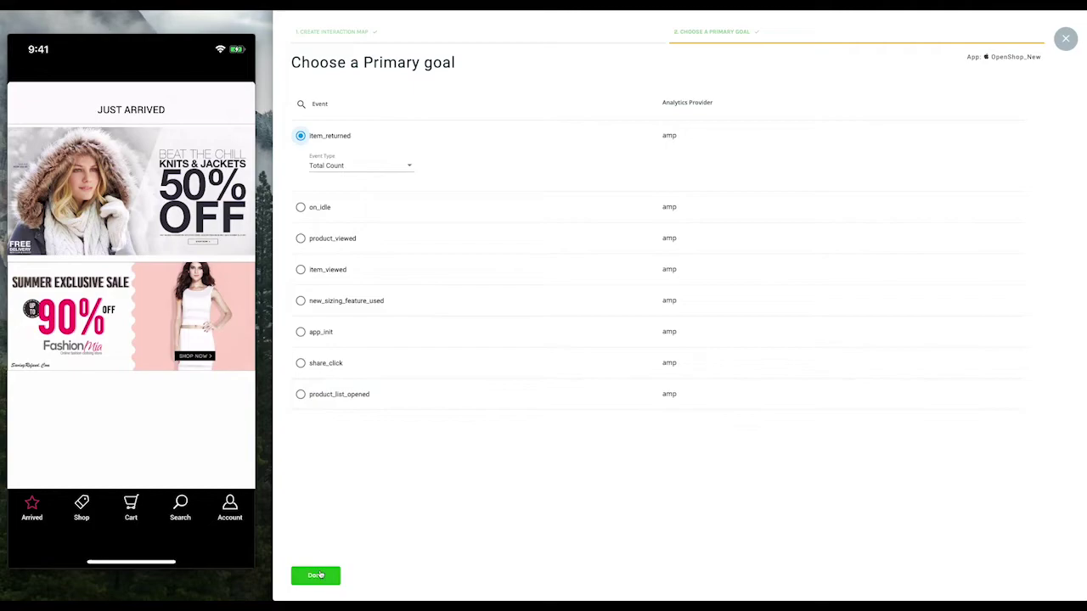
pyautogui.click(316, 576)
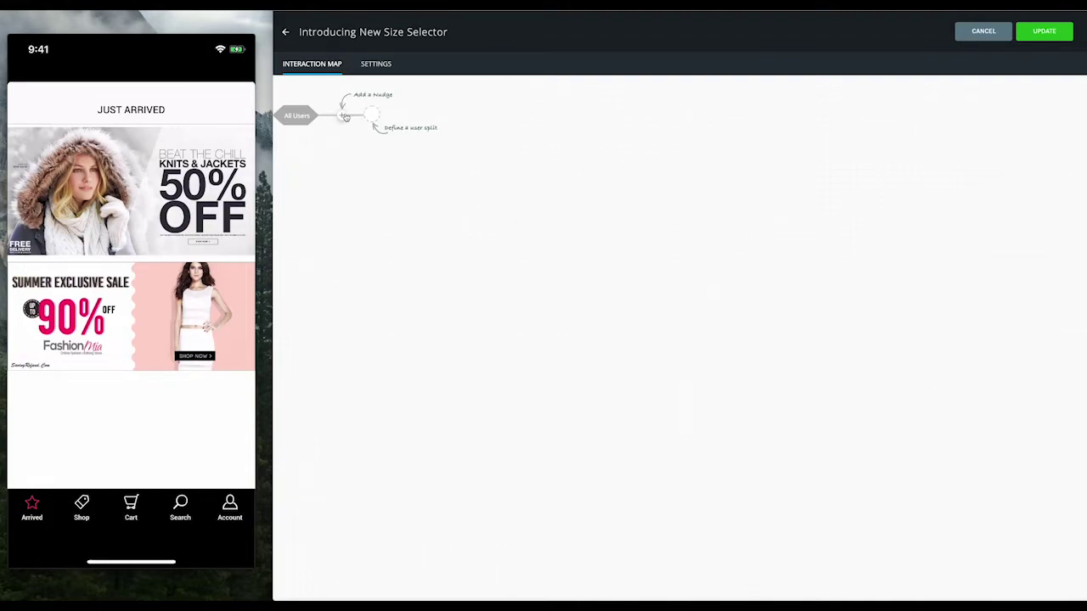
# Add a display nudge to the first node and browse the Tooltips, Beacons and Spotlights templates
pyautogui.click(345, 118)
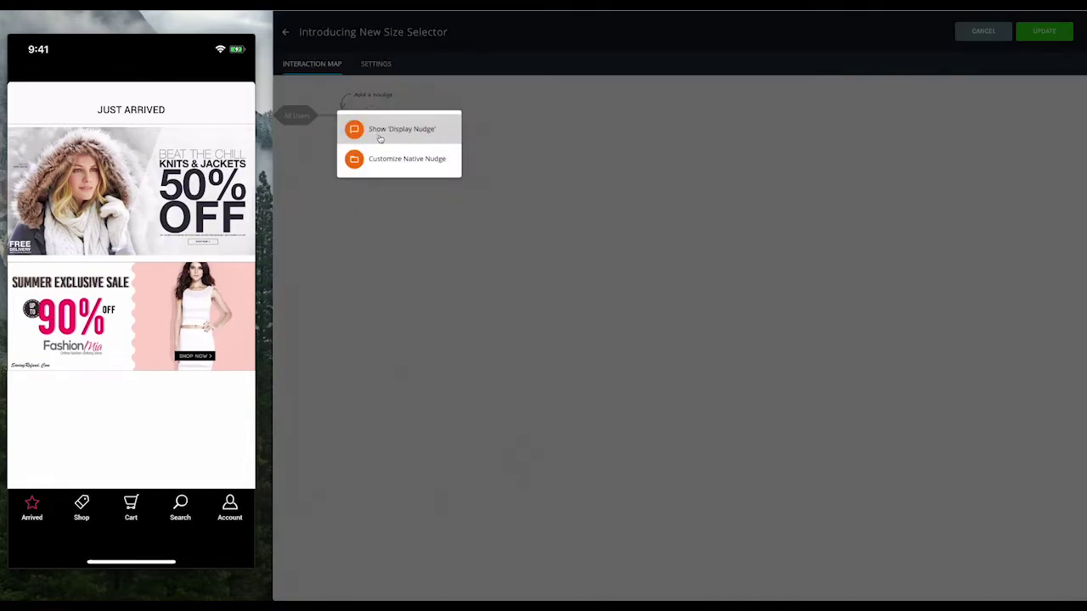
pyautogui.click(390, 127)
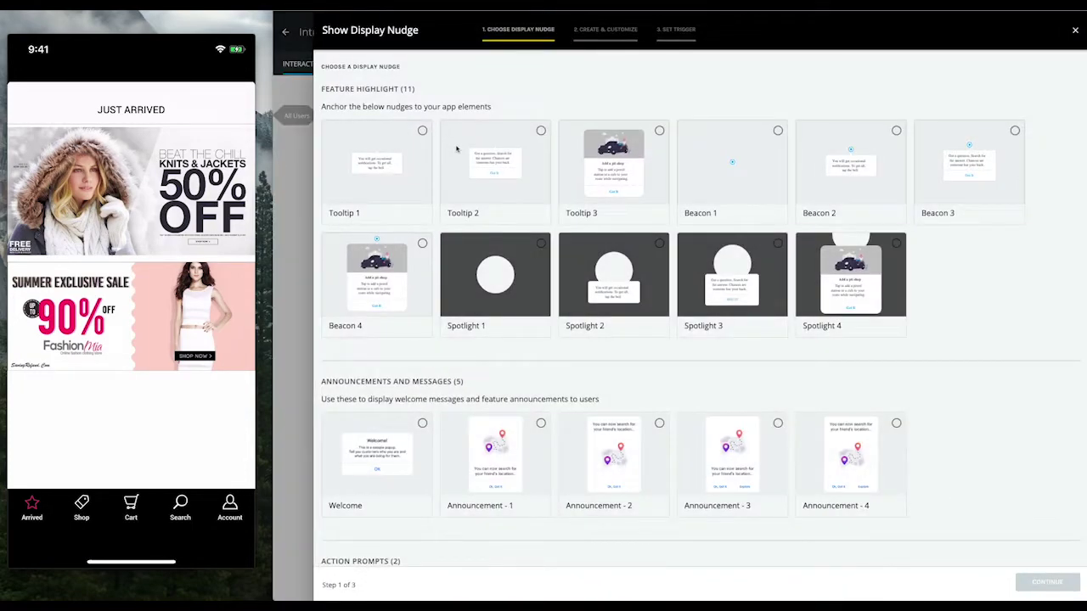
pyautogui.scroll(-2, 557, 271)
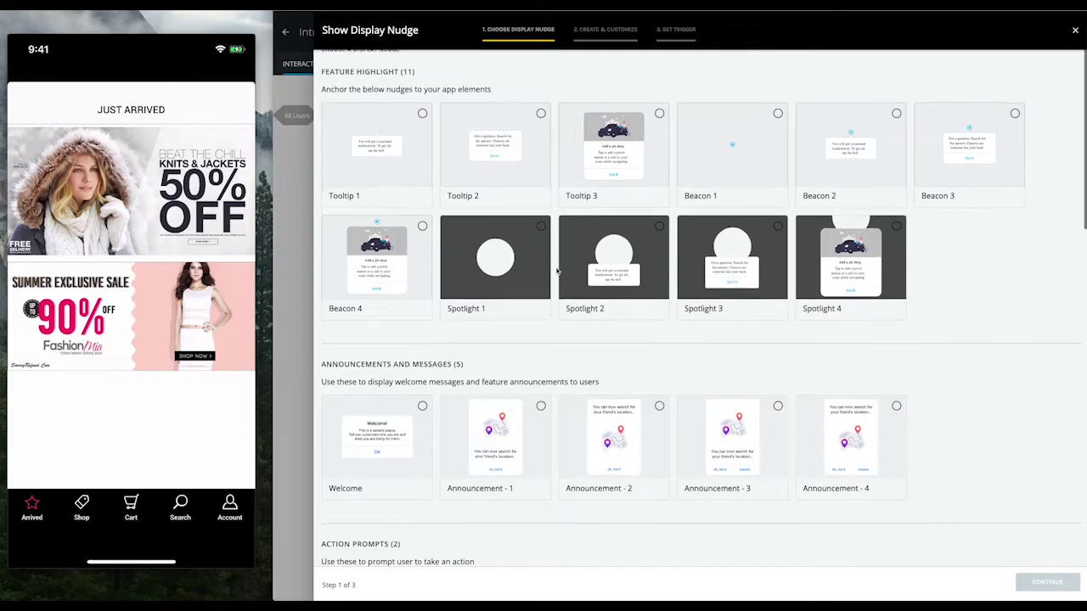
pyautogui.scroll(-10, 557, 271)
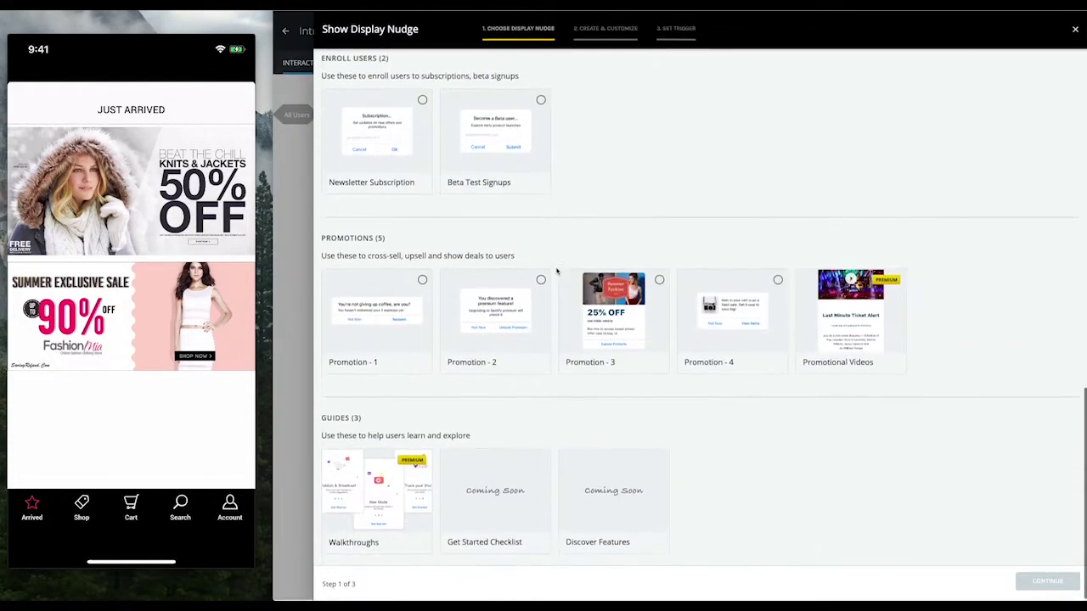
pyautogui.scroll(8, 517, 241)
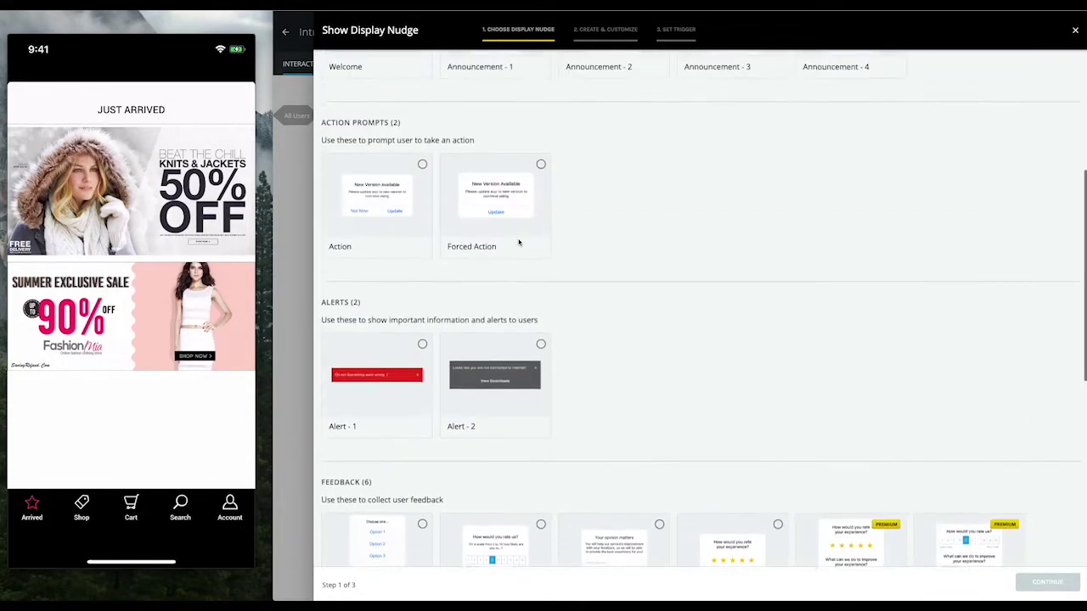
pyautogui.scroll(5, 519, 243)
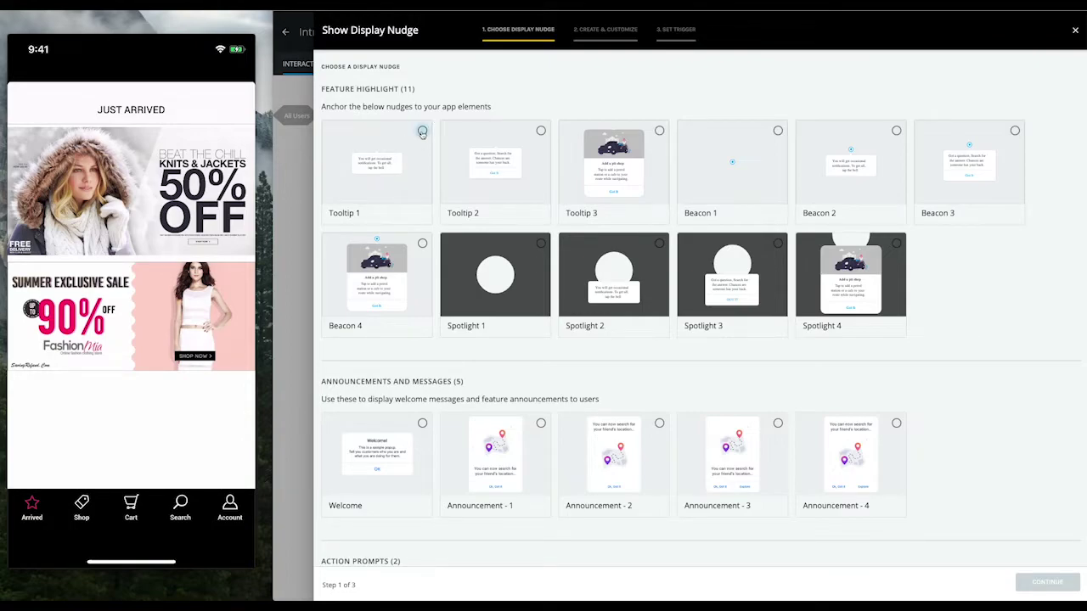
# Use Tooltip 1 for 'Sizing Nudge' and pair a test phone from the Internal Testing group
pyautogui.click(422, 131)
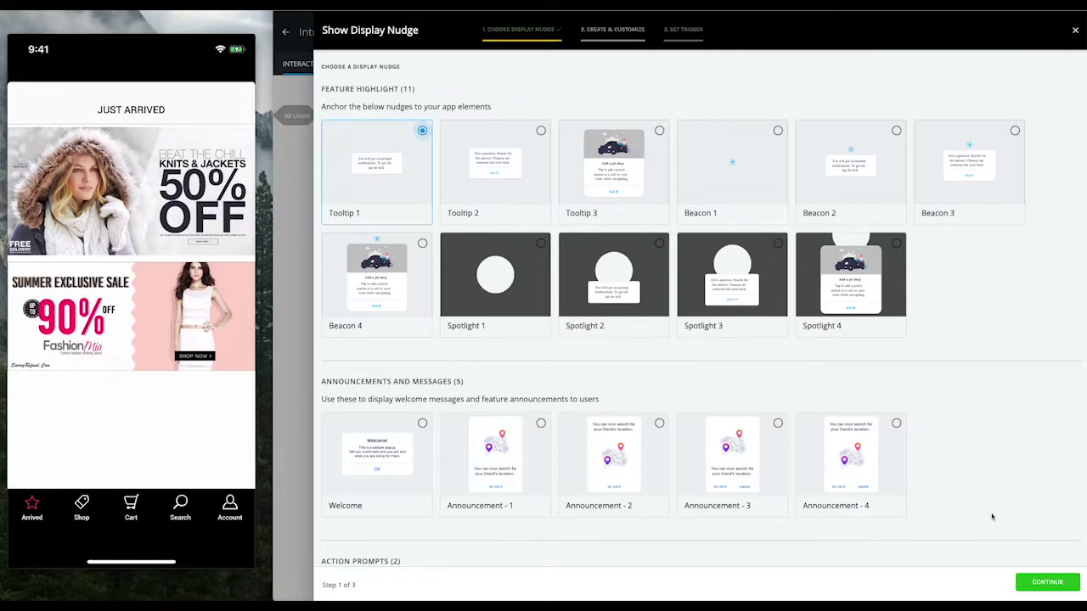
pyautogui.click(1047, 583)
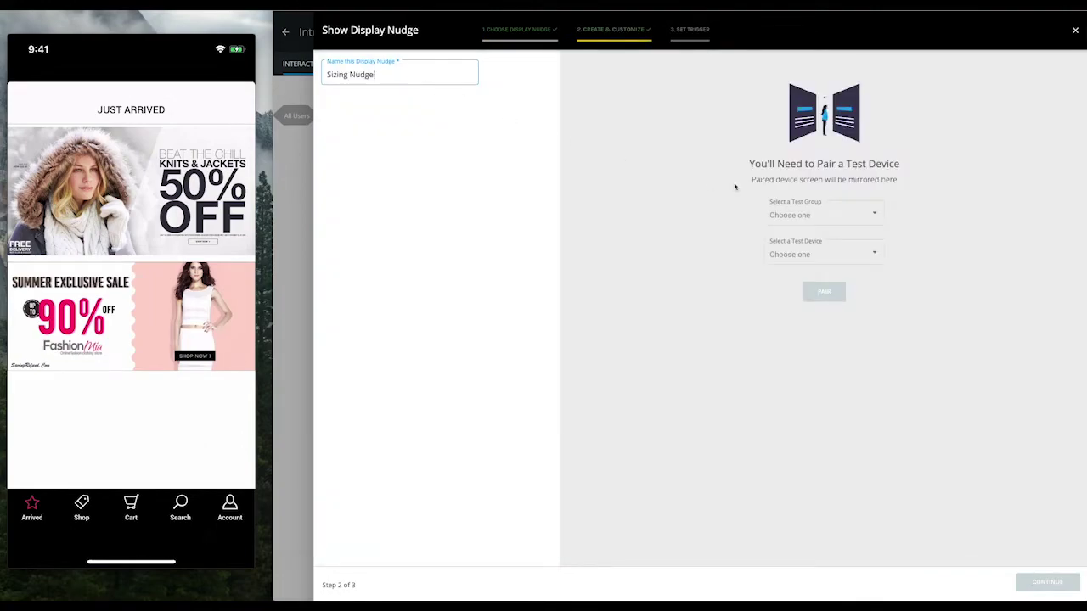
pyautogui.click(789, 217)
pyautogui.click(793, 217)
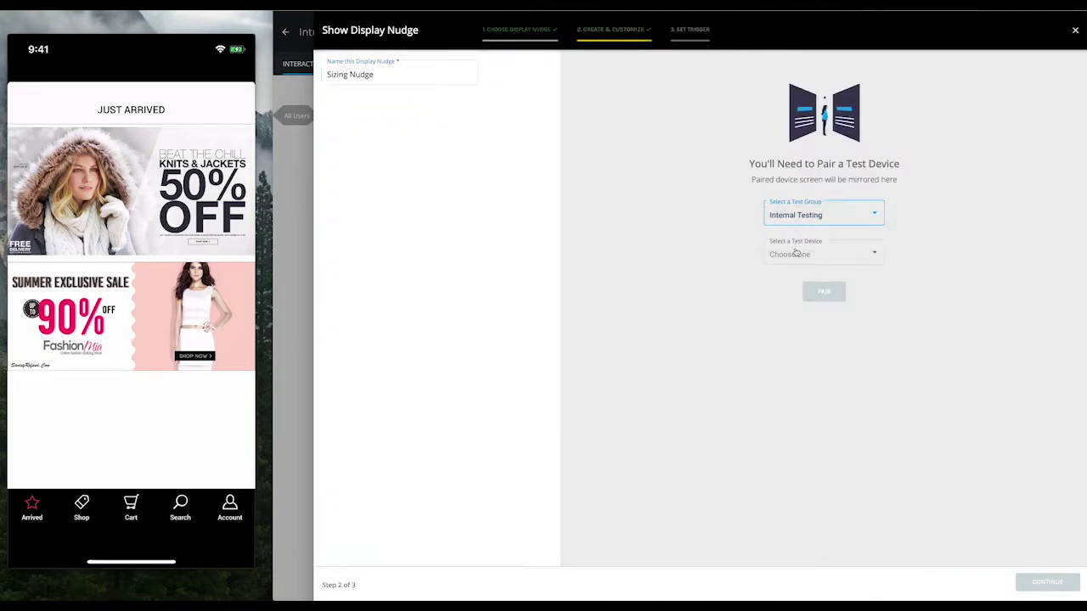
pyautogui.click(796, 254)
pyautogui.click(804, 257)
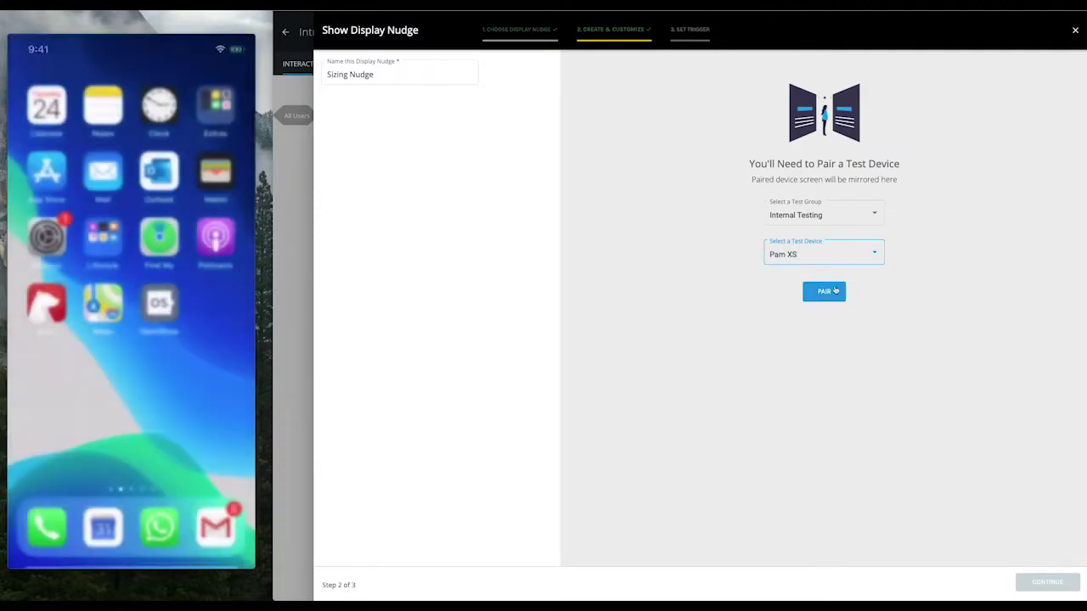
pyautogui.click(824, 291)
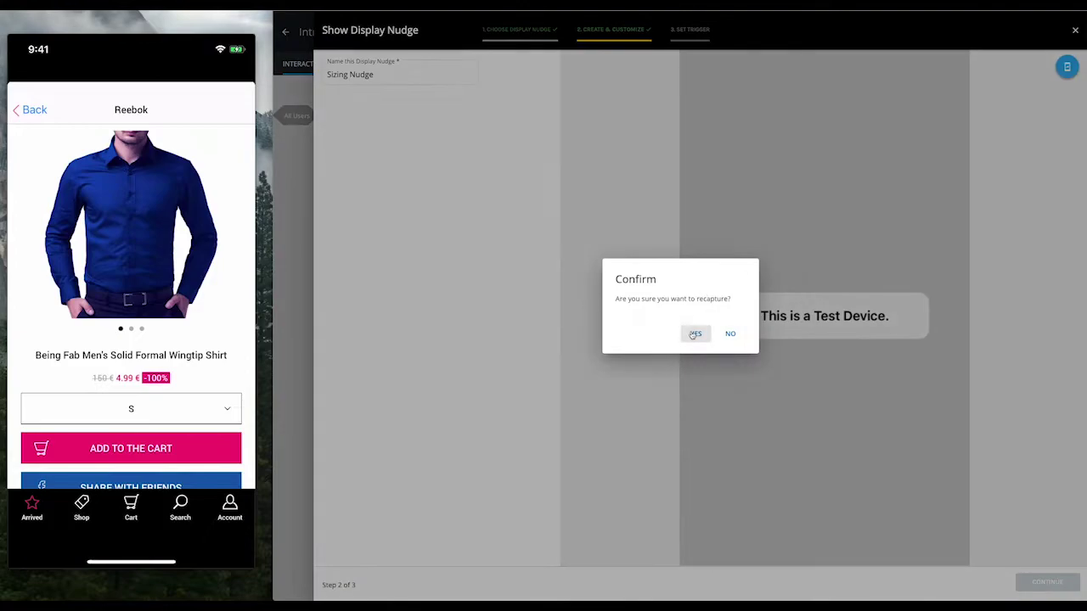
# Anchor the tooltip on the size selector with fill #00900e, width 70 and no backdrop
pyautogui.click(692, 333)
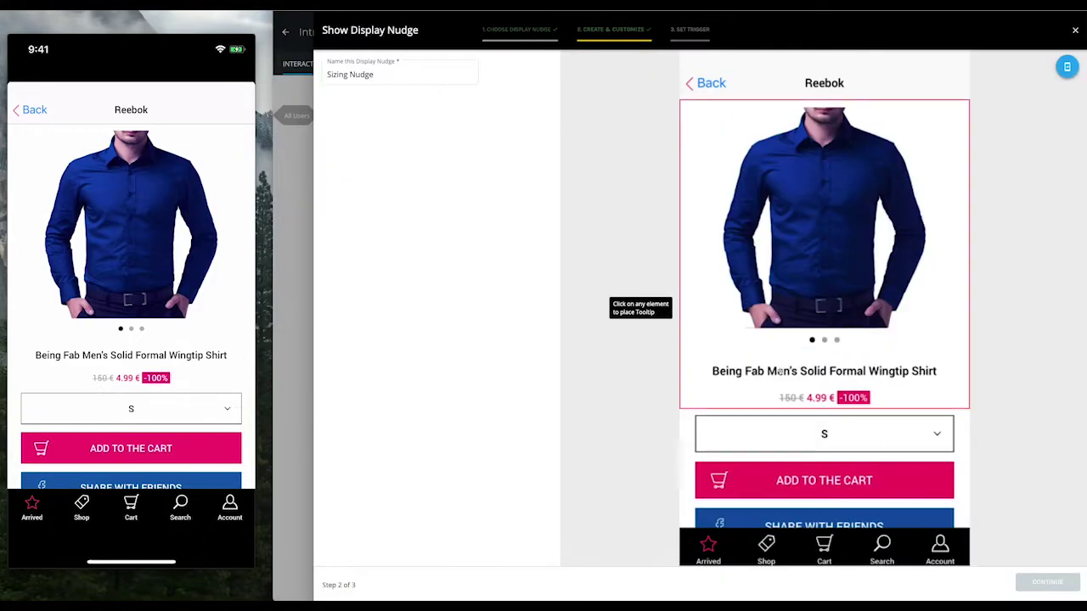
pyautogui.click(824, 433)
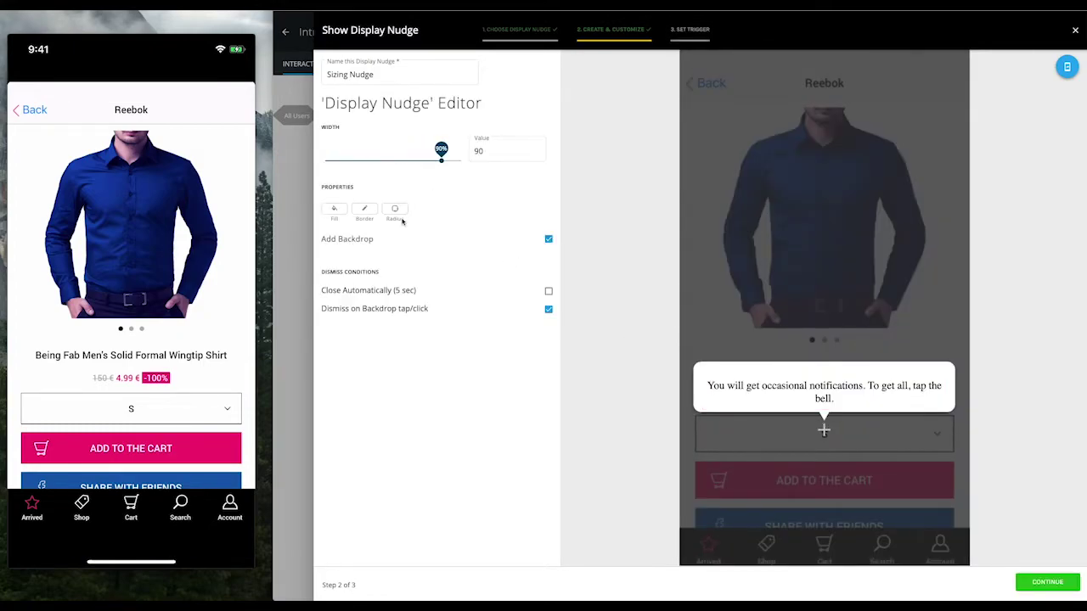
pyautogui.click(334, 212)
pyautogui.doubleClick(394, 328)
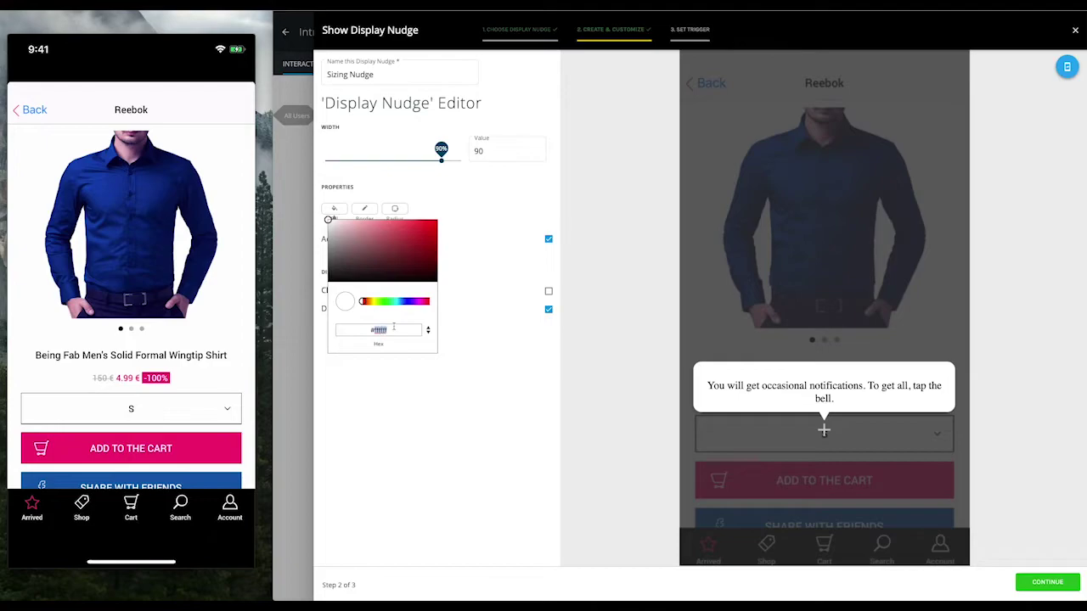
pyautogui.write('#00900e')
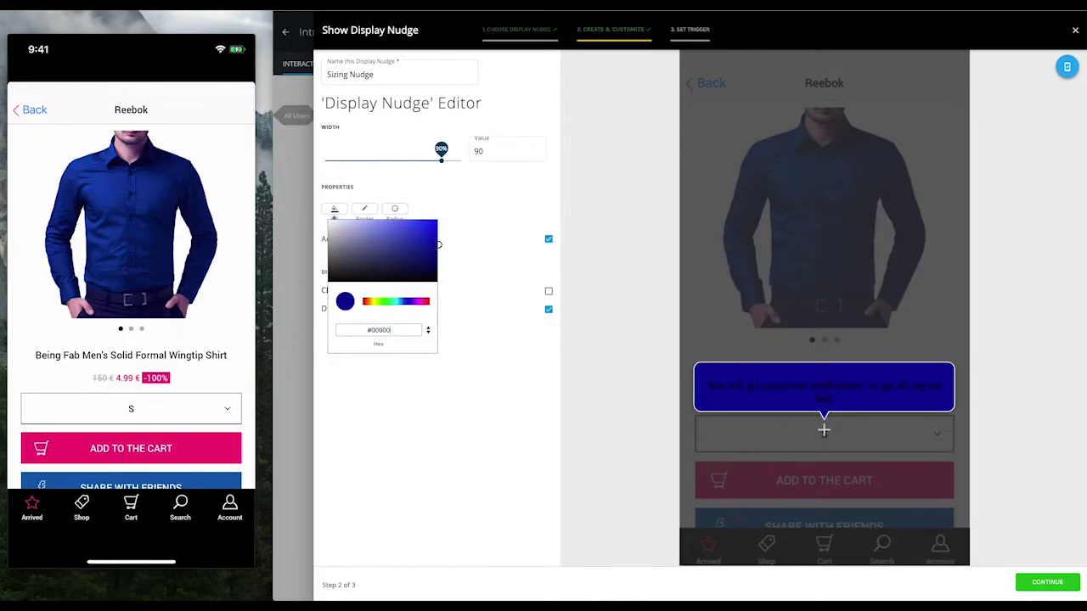
pyautogui.click(501, 364)
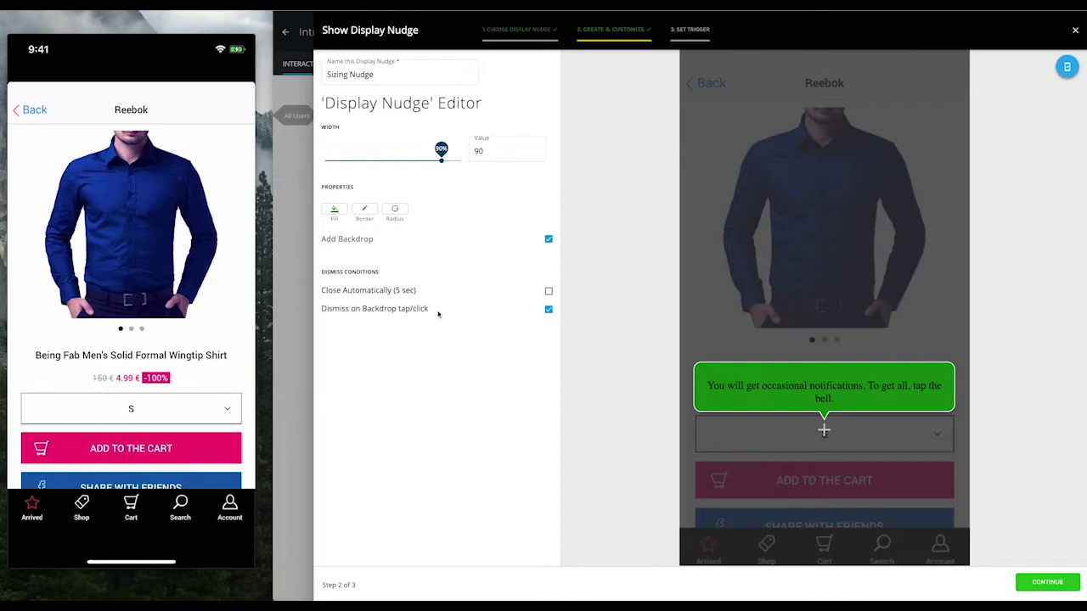
pyautogui.doubleClick(506, 152)
pyautogui.write('70')
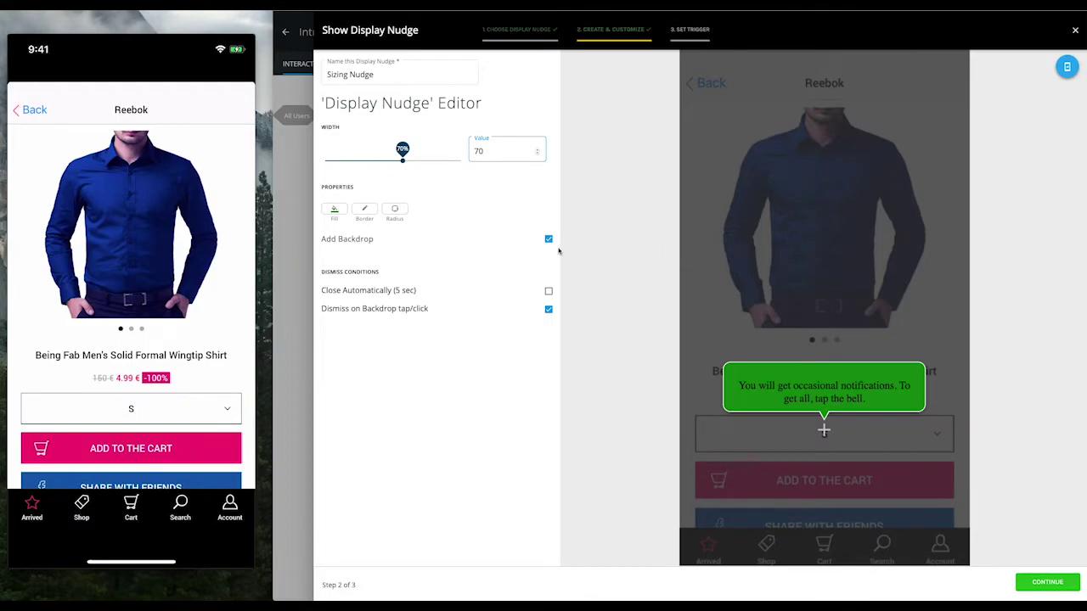
pyautogui.click(549, 240)
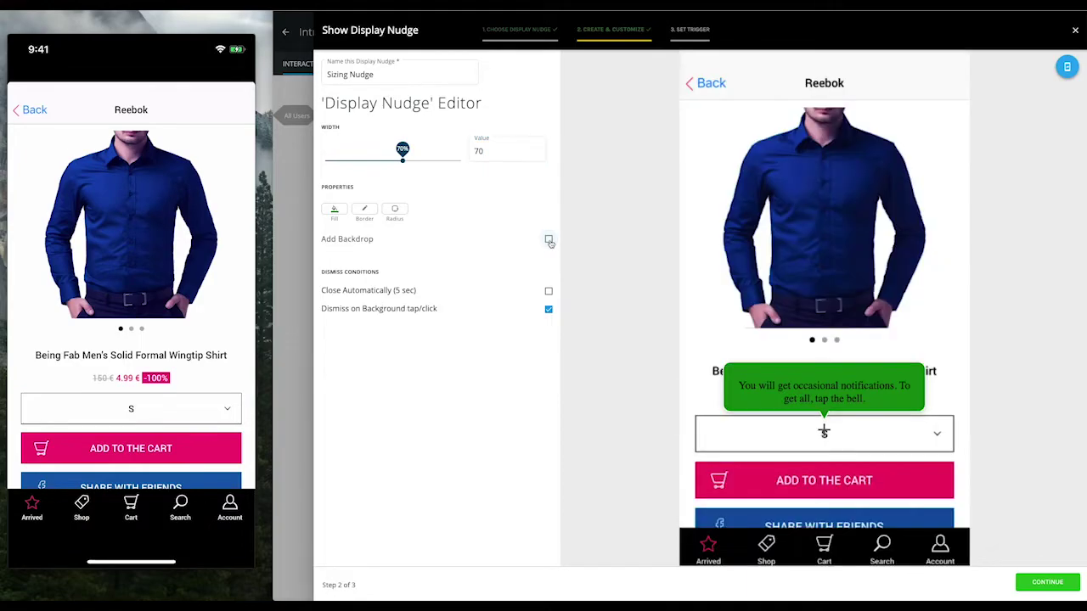
# Change the message to 'Introducing new sizing charts for best fit!' in bold white text
pyautogui.click(822, 390)
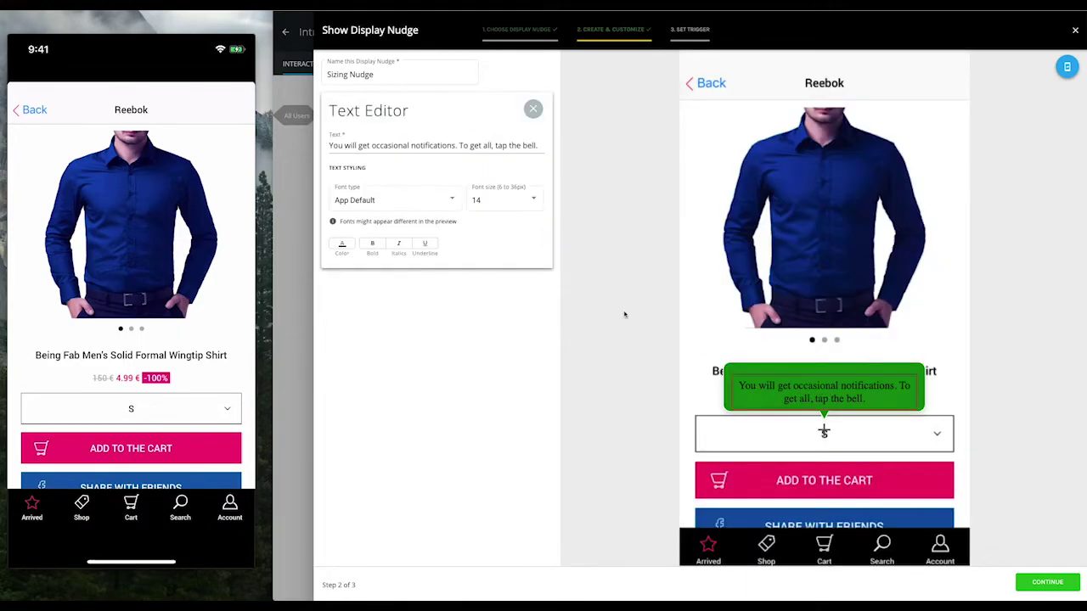
pyautogui.hotkey('ctrl', 'a')
pyautogui.write('Introducing new sizing charts for best fit!')
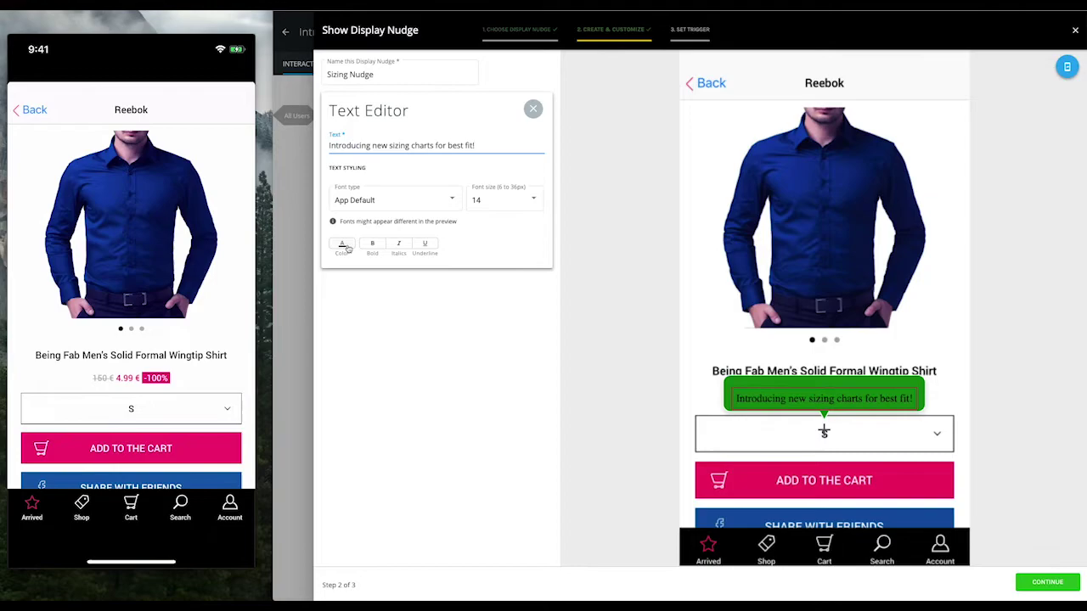
pyautogui.click(348, 249)
pyautogui.click(337, 102)
pyautogui.click(491, 245)
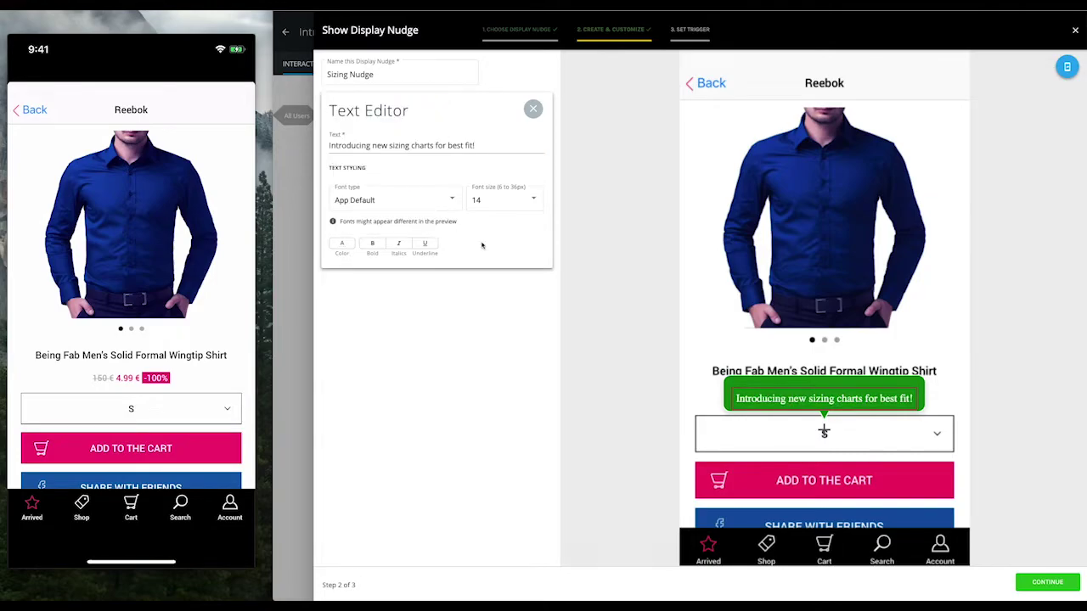
pyautogui.click(374, 245)
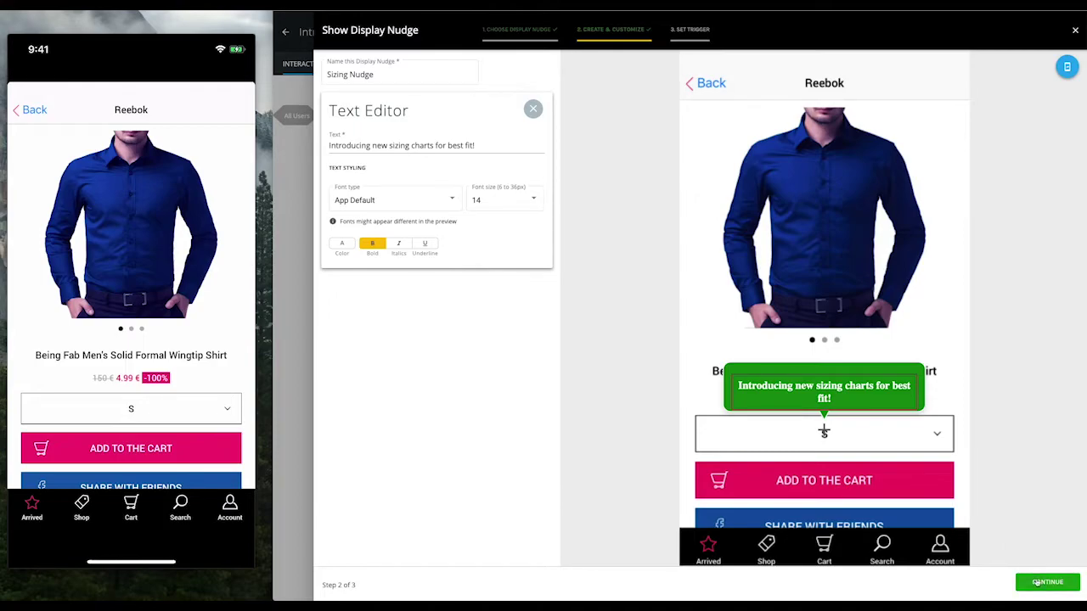
# Trigger the Sizing Nudge on the product_viewed event and finish the nudge
pyautogui.click(1036, 582)
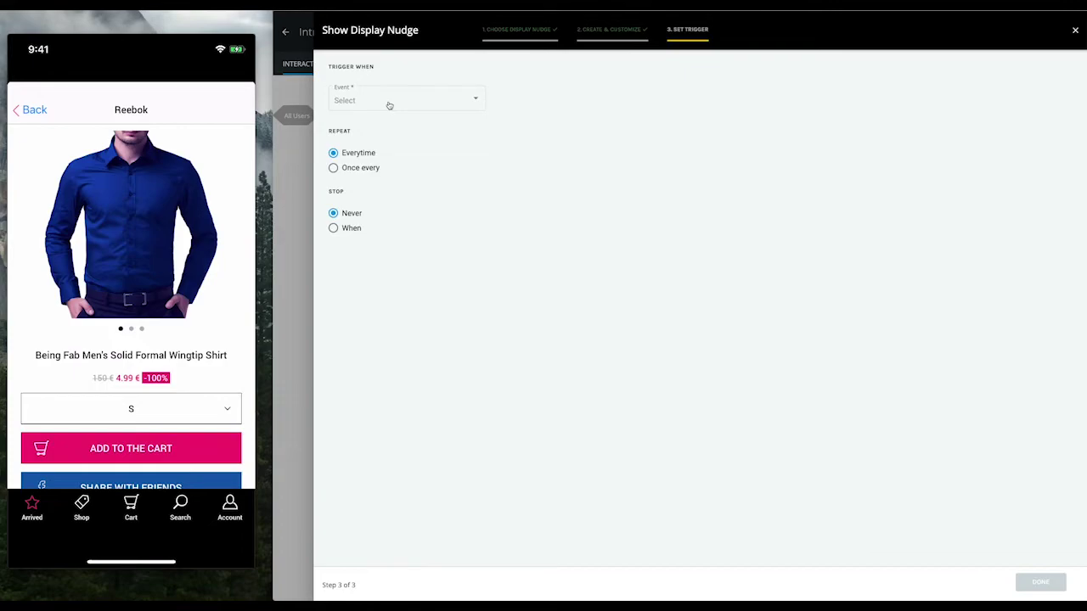
pyautogui.click(389, 103)
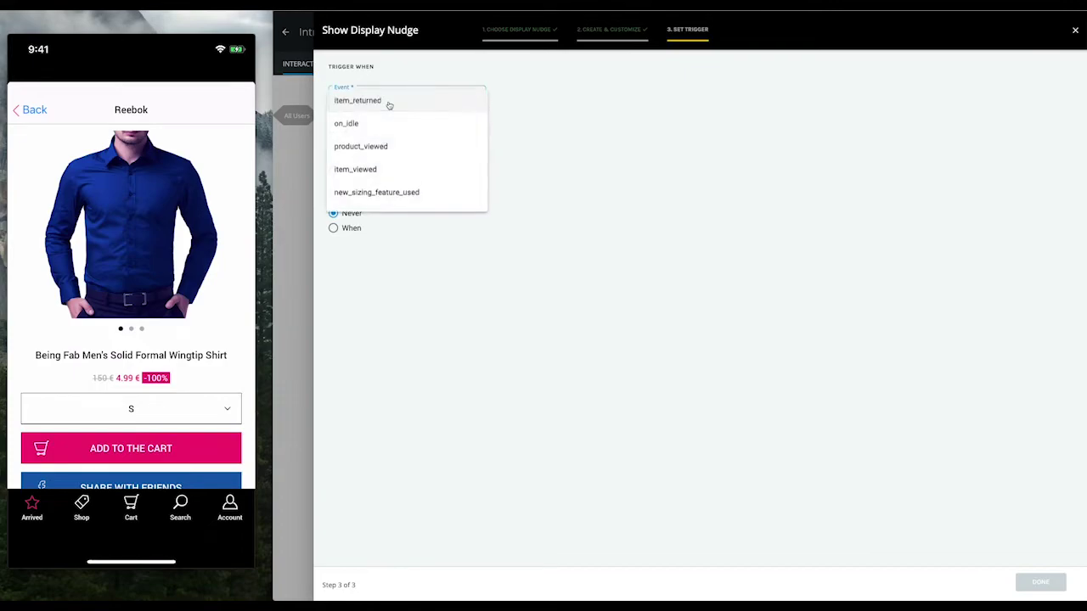
pyautogui.click(402, 150)
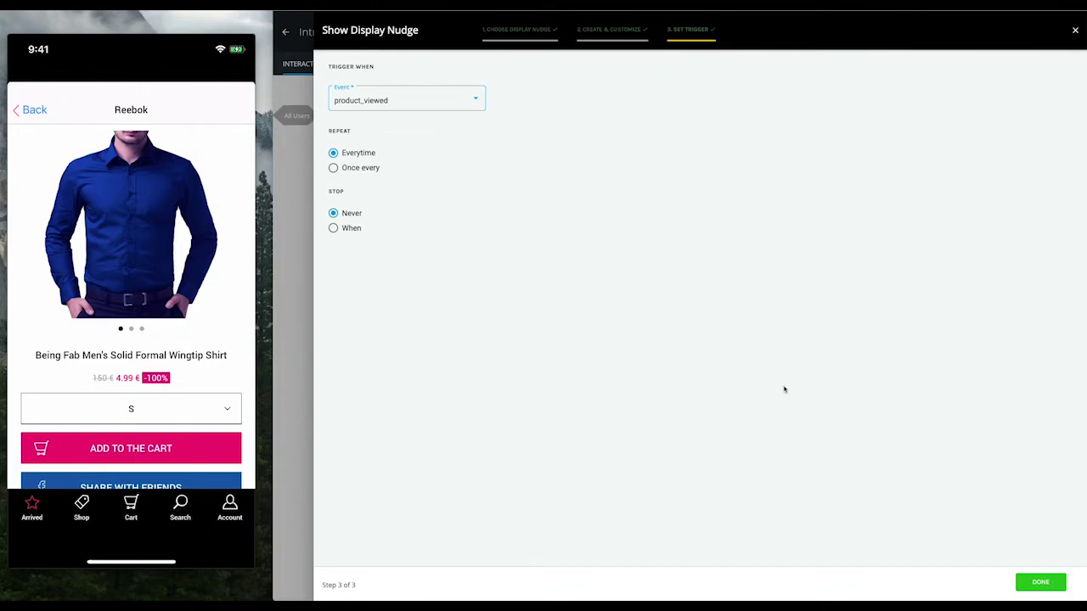
pyautogui.click(1040, 584)
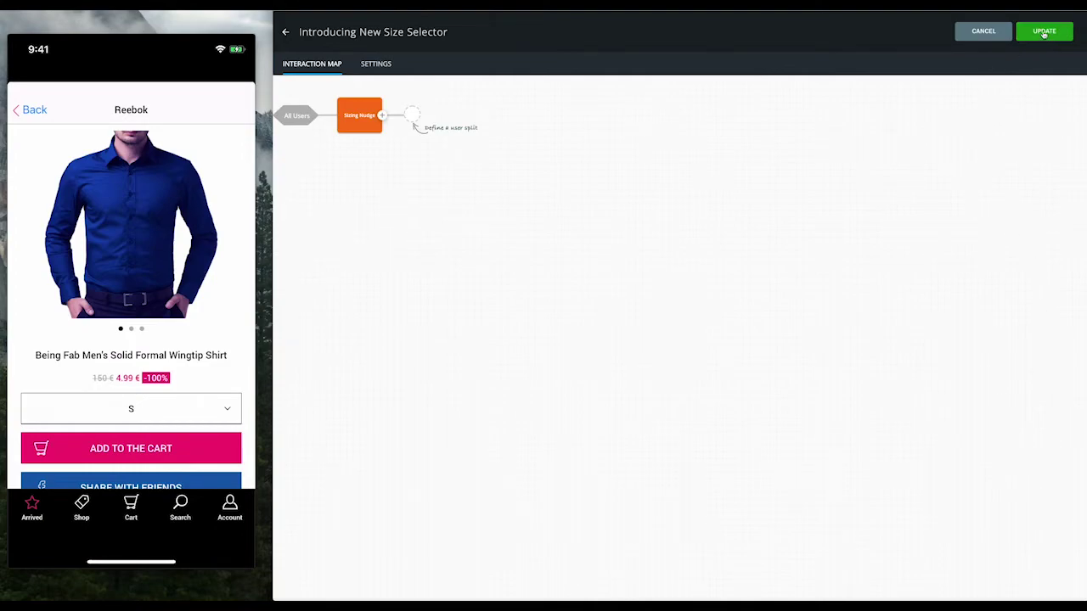
# Update the Introducing New Size Selector map, then activate it and confirm with Yes
pyautogui.click(1043, 34)
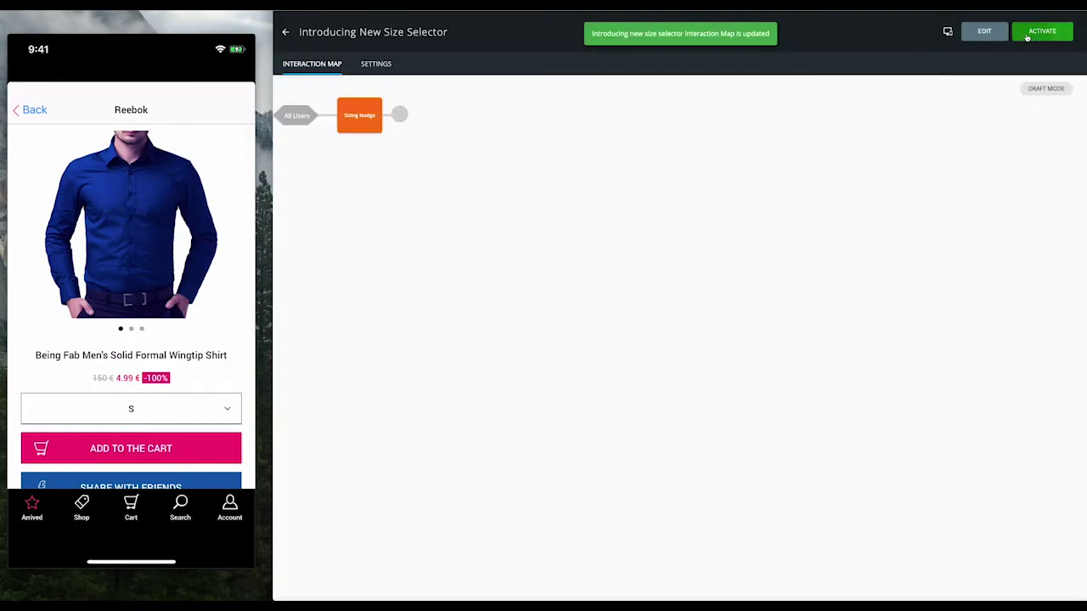
pyautogui.click(1027, 38)
pyautogui.click(694, 339)
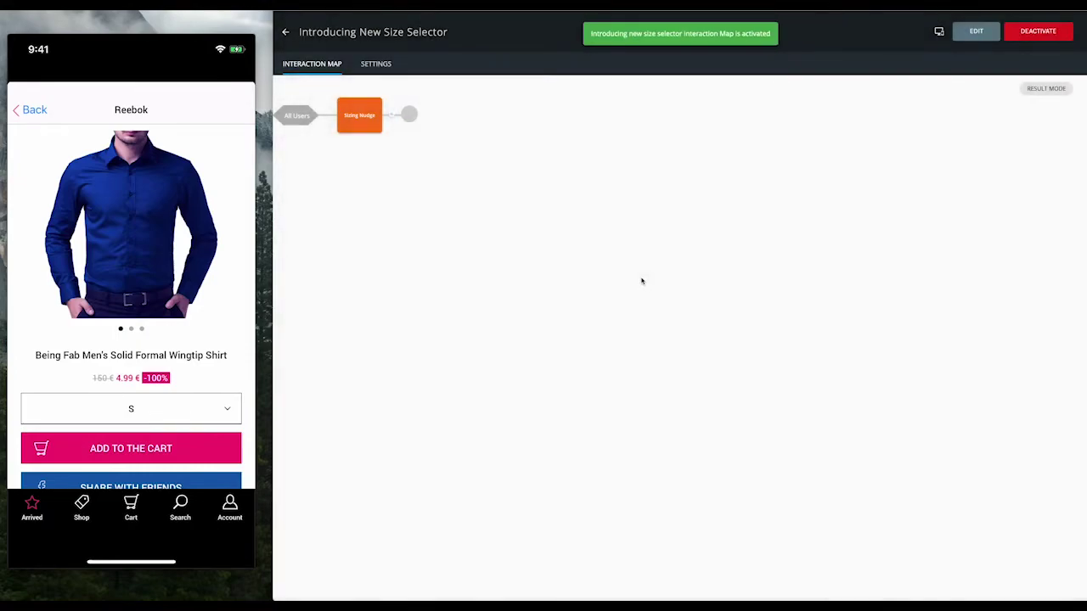